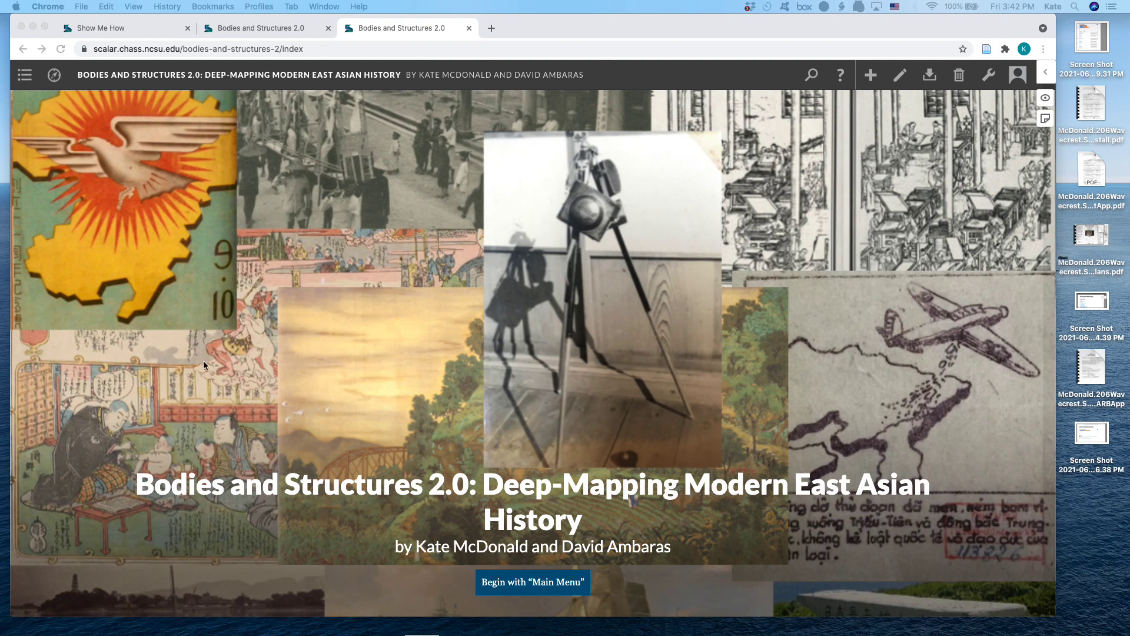
Step: Add a new private lens from the lens management page and open its own page
left_click(589, 29)
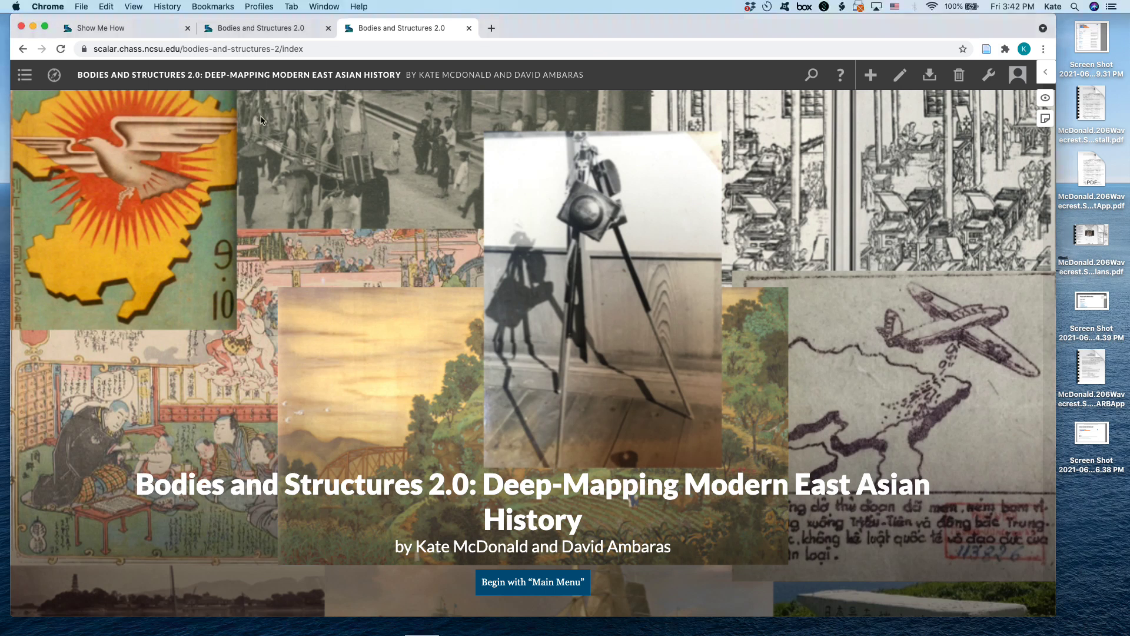
left_click(55, 79)
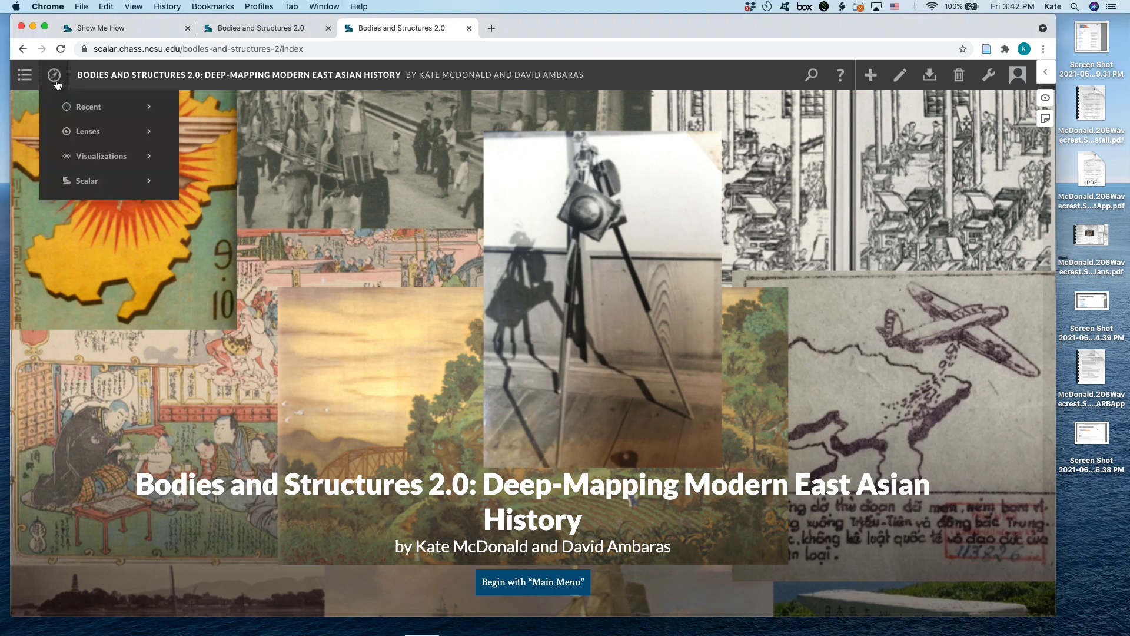
mouse_move(94, 131)
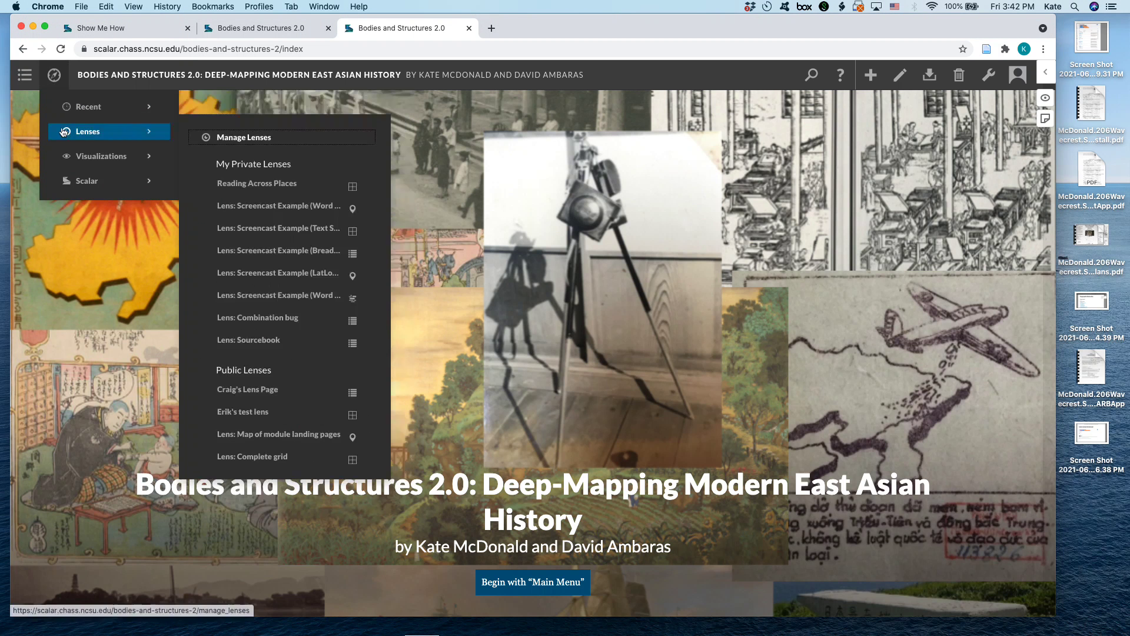
left_click(241, 145)
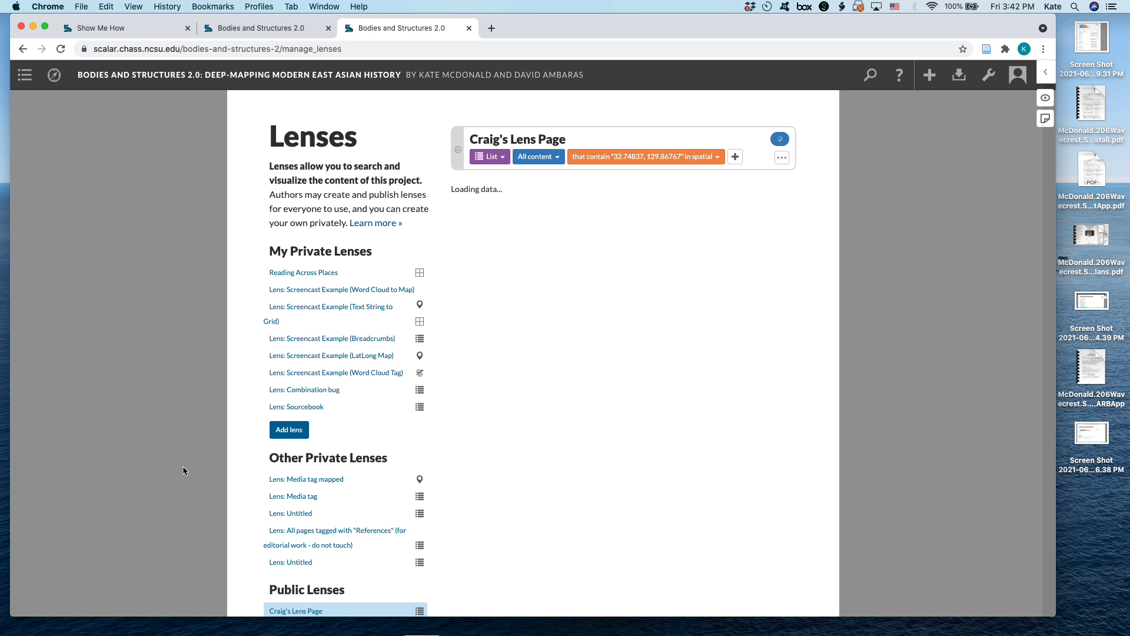
left_click(289, 435)
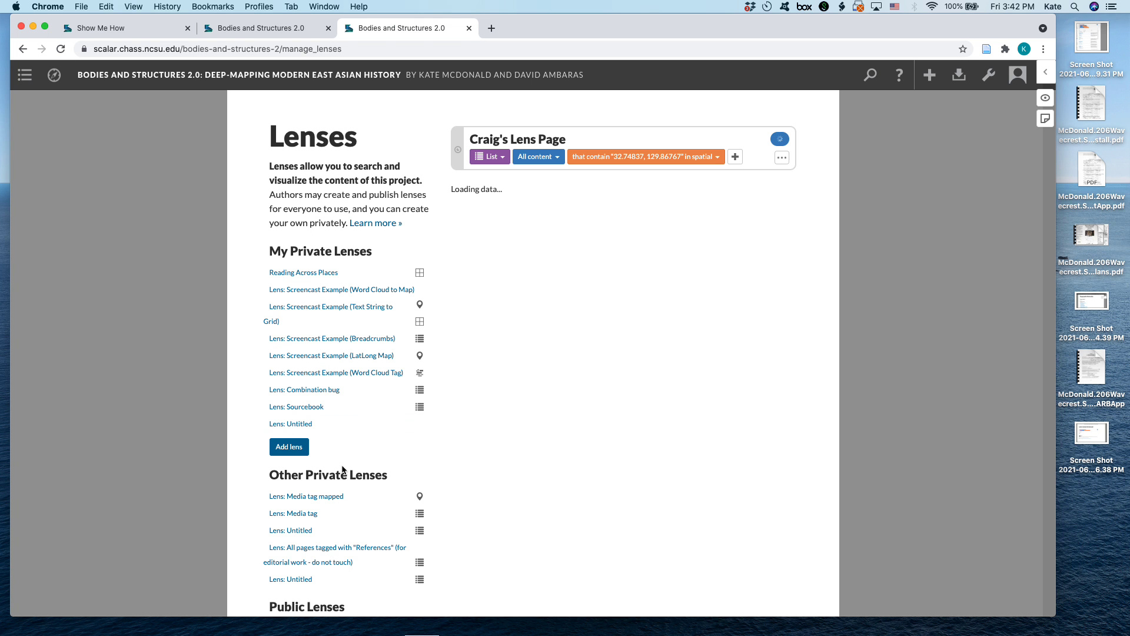
left_click(300, 425)
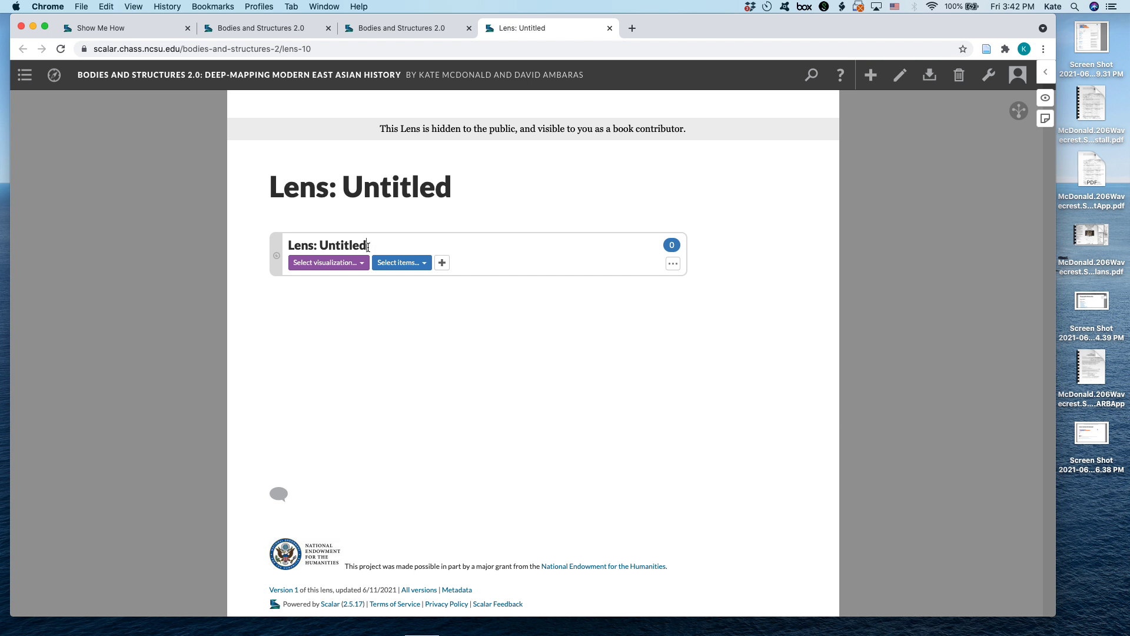
Step: Rename the untitled lens as "Lens: Word Cloud"
left_click(368, 247)
key("BackSpace")
key("BackSpace")
key("BackSpace")
key("BackSpace")
key("BackSpace")
key("BackSpace")
key("BackSpace")
key("BackSpace")
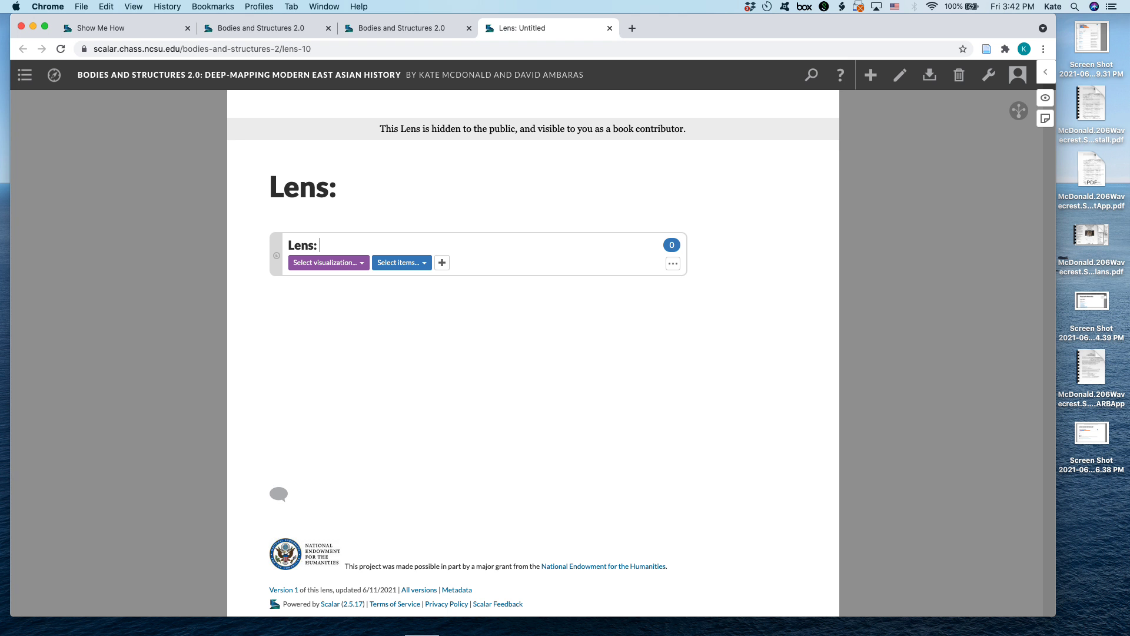
type("World C")
key("BackSpace")
key("BackSpace")
key("BackSpace")
key("BackSpace")
type("d Cloud")
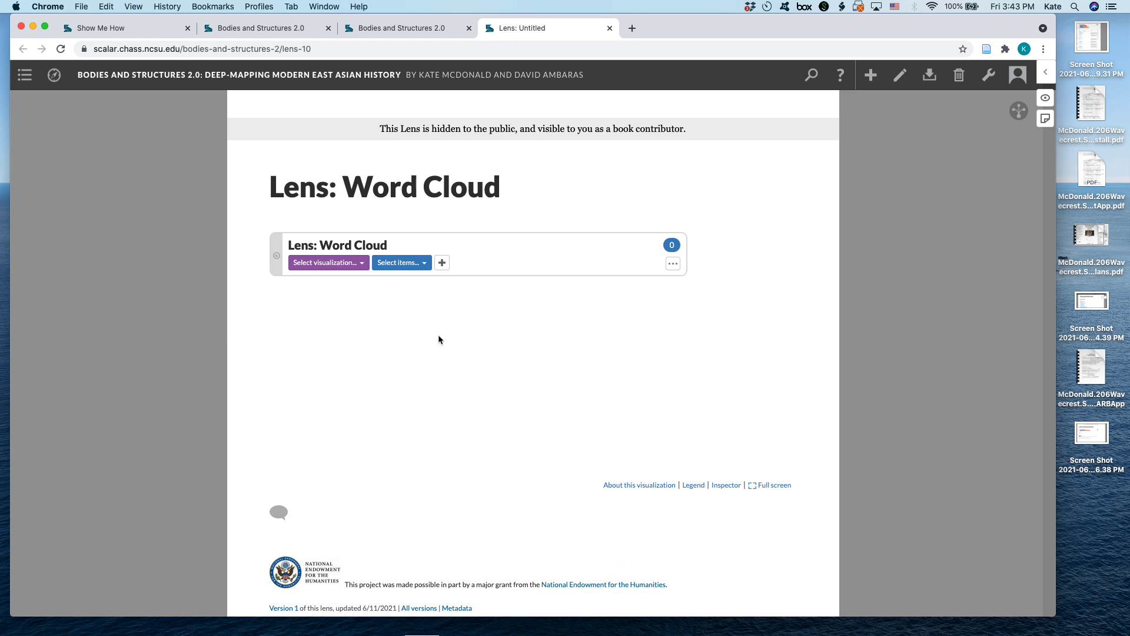
Step: Set the lens visualization to Word Cloud and add the "Invader" page as its specific item
left_click(359, 262)
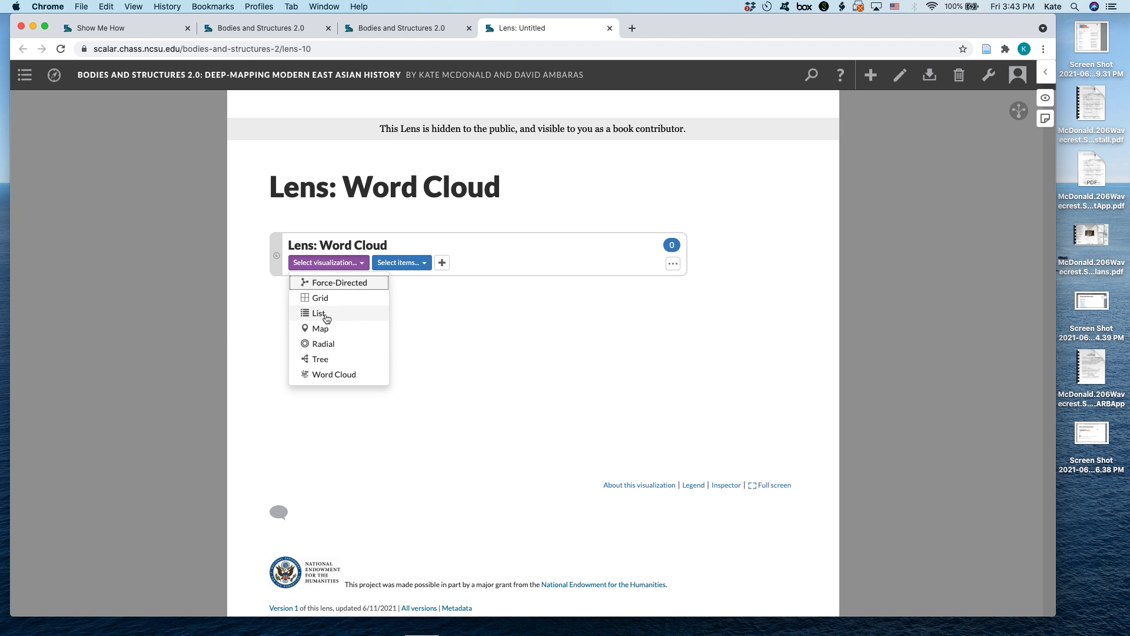
left_click(336, 377)
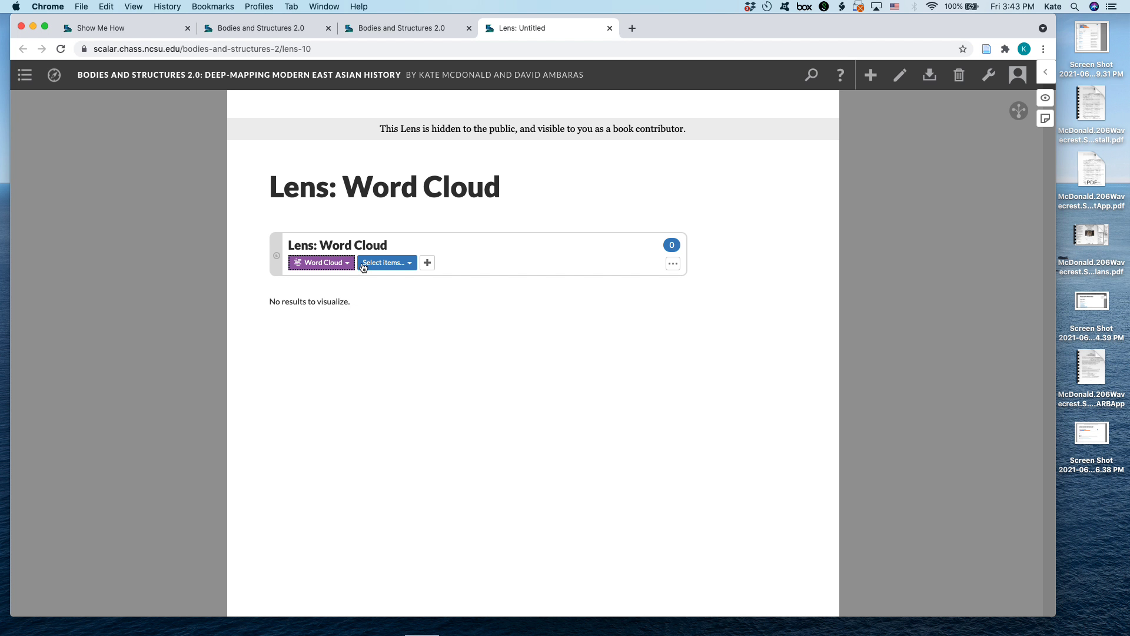
left_click(397, 266)
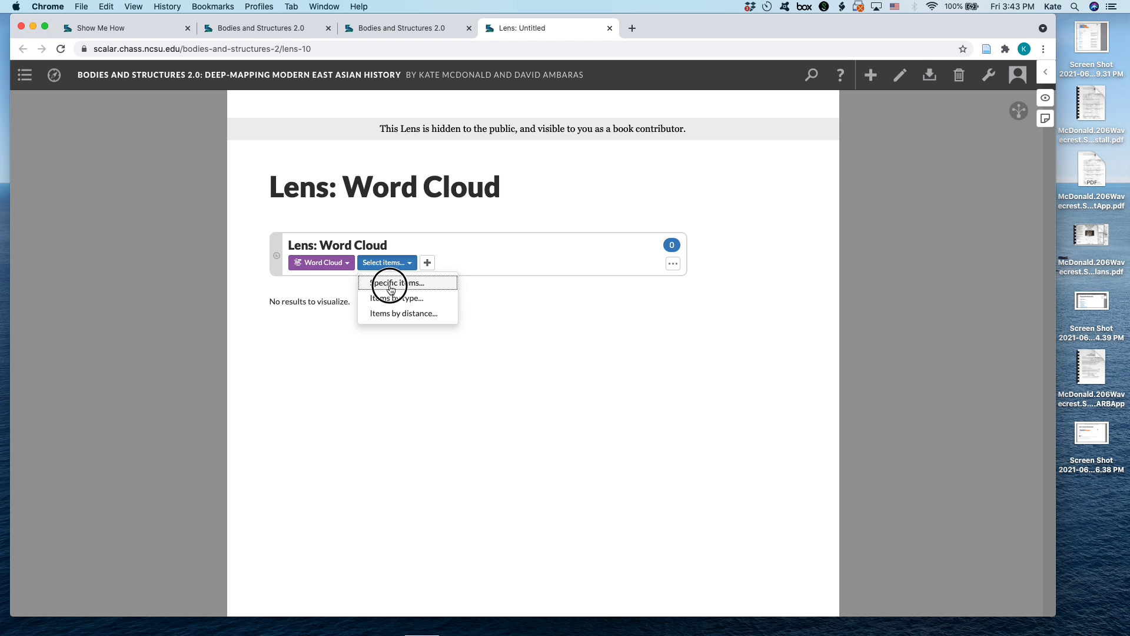
left_click(390, 284)
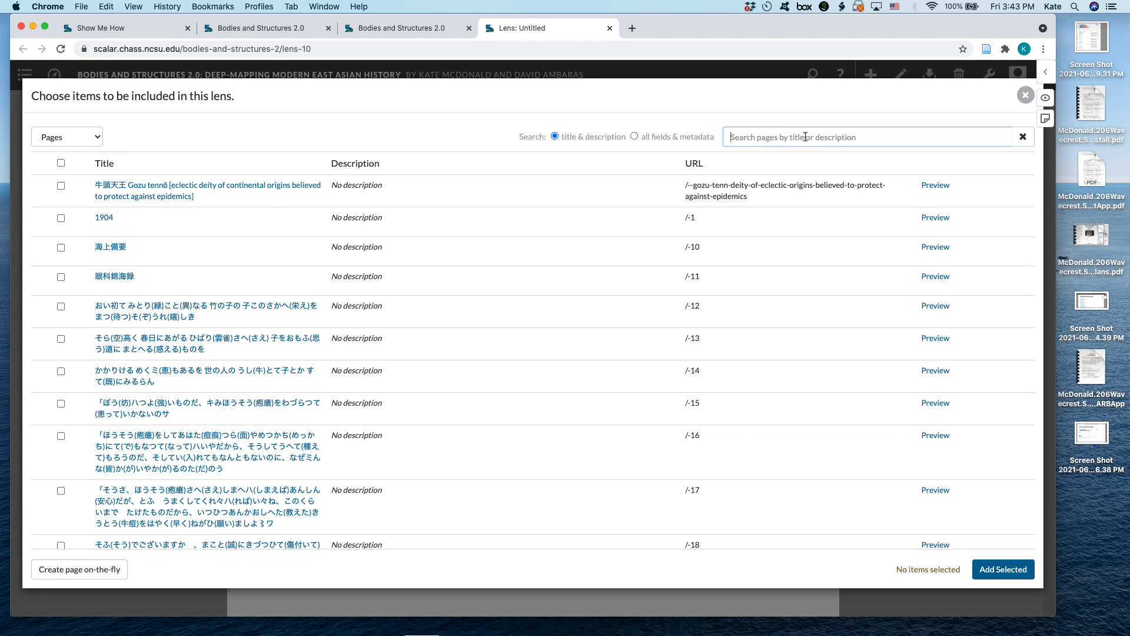
left_click(805, 137)
type("invader")
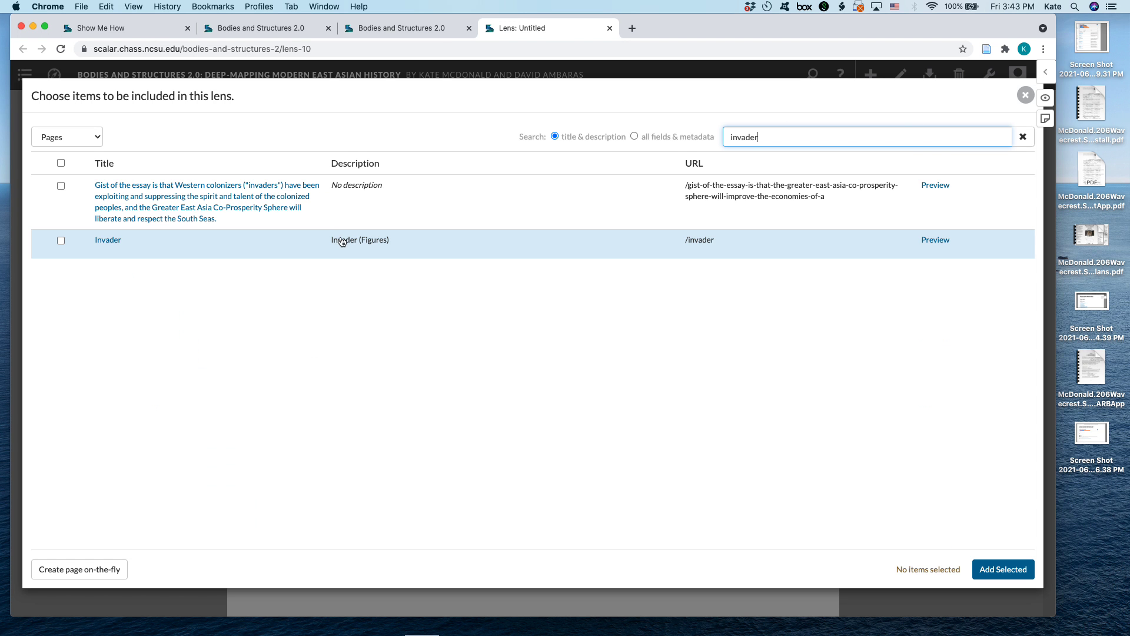
left_click(62, 240)
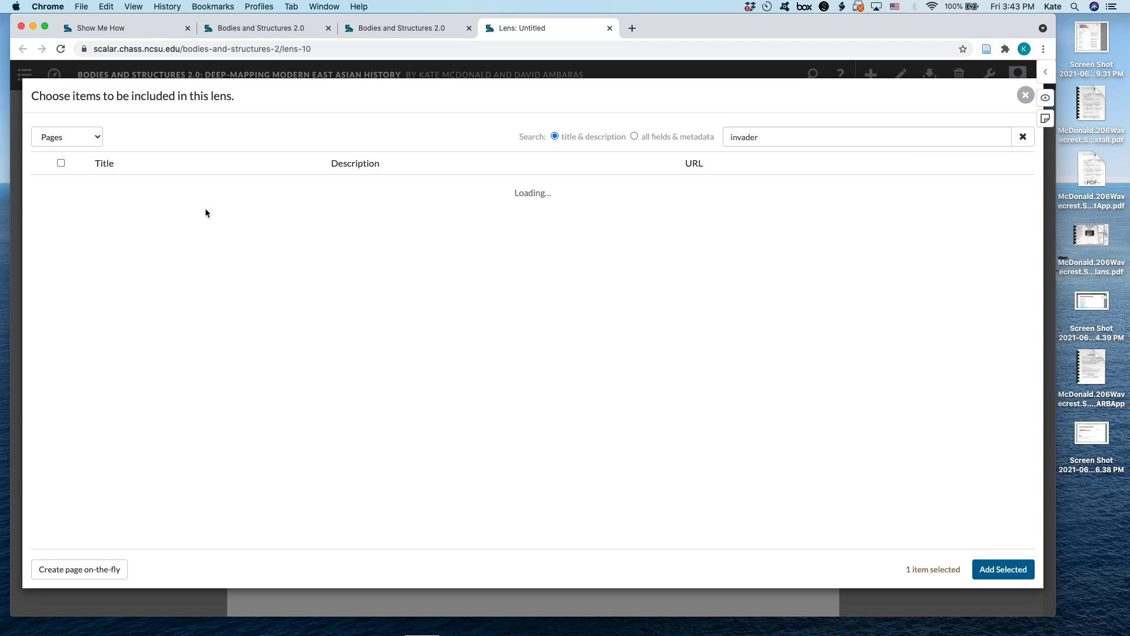
left_click(1002, 569)
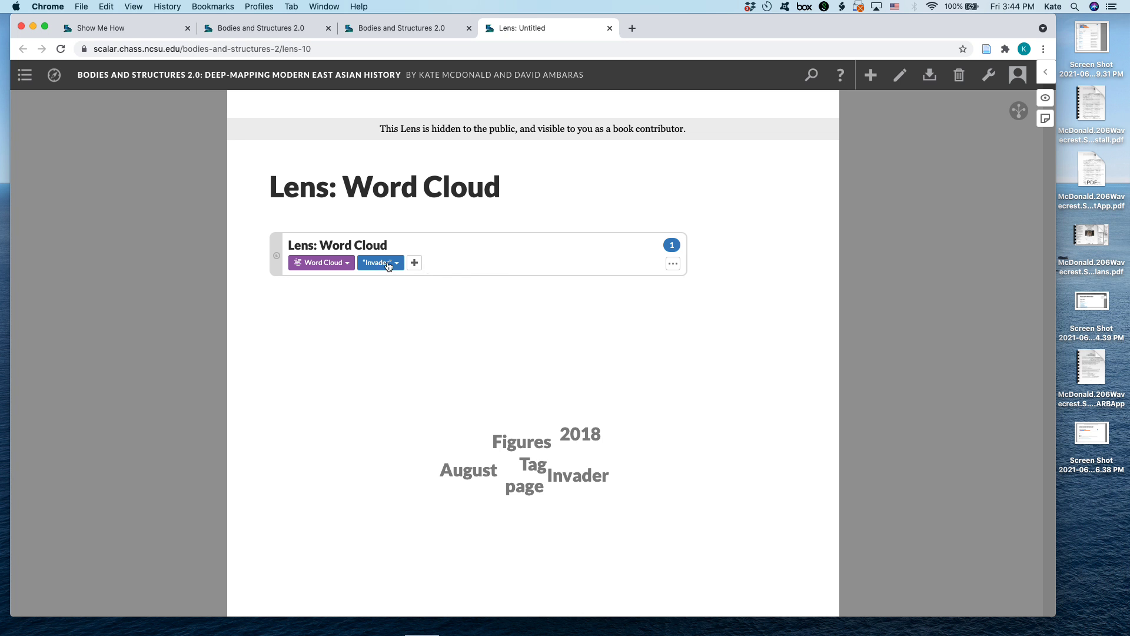
Step: Add a filter by relationship to the lens, with tag as the relationship type
left_click(414, 263)
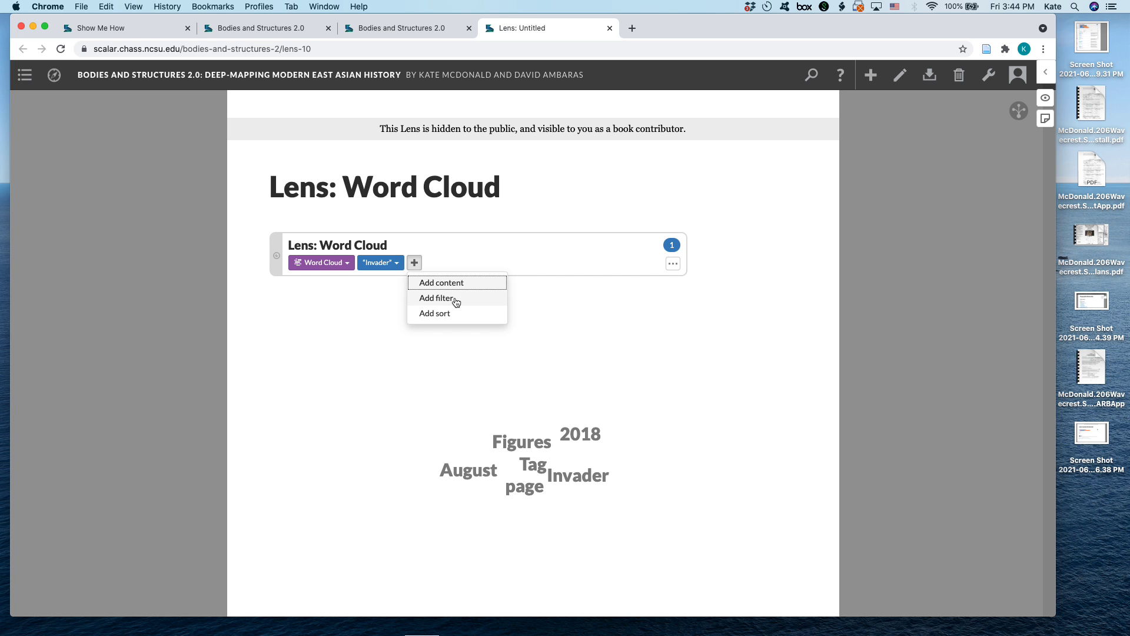
left_click(446, 299)
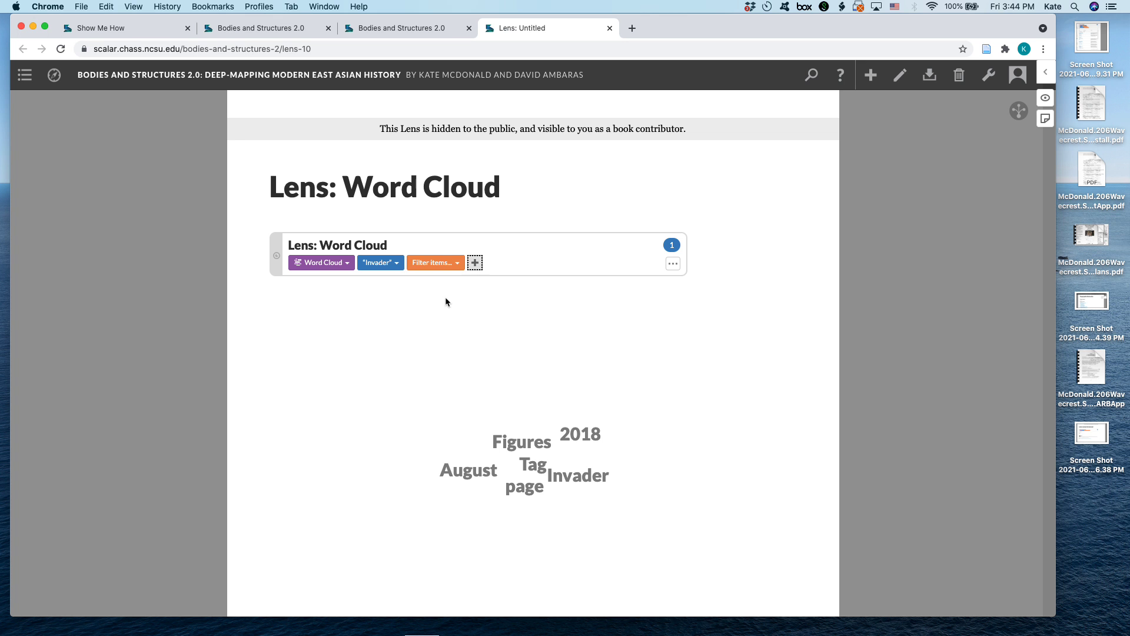
left_click(447, 264)
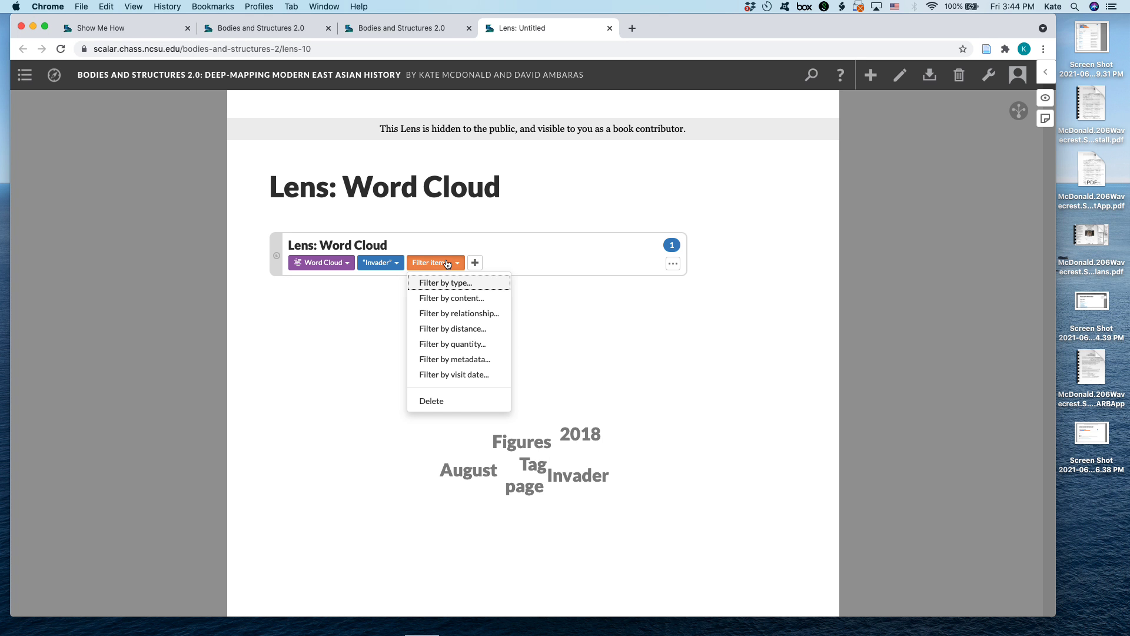
left_click(449, 314)
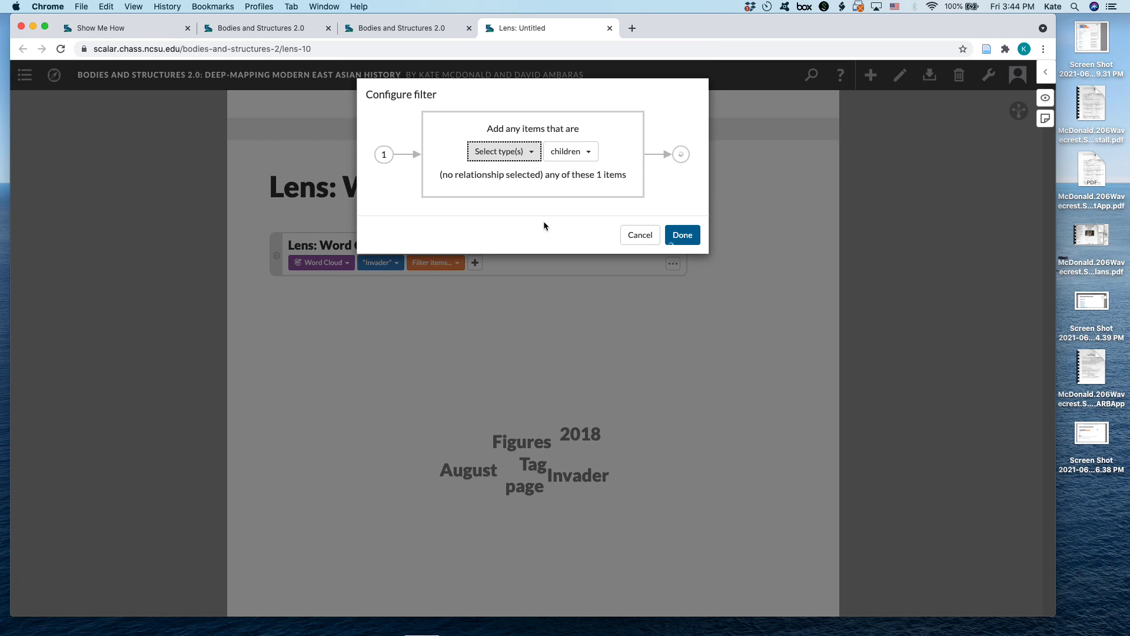
left_click(524, 157)
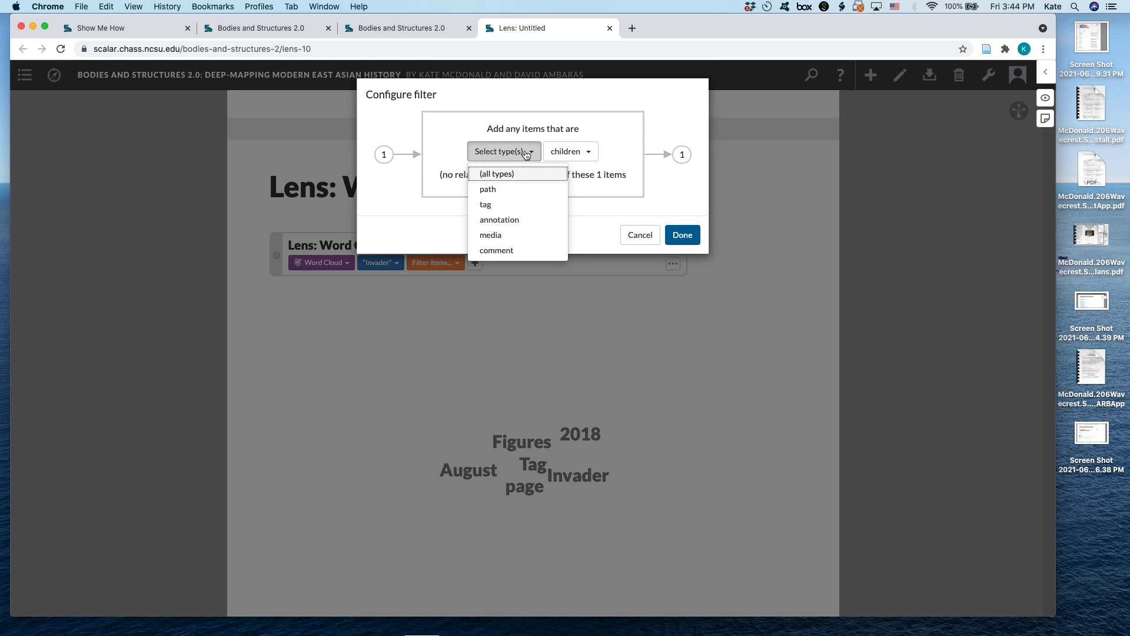
left_click(486, 206)
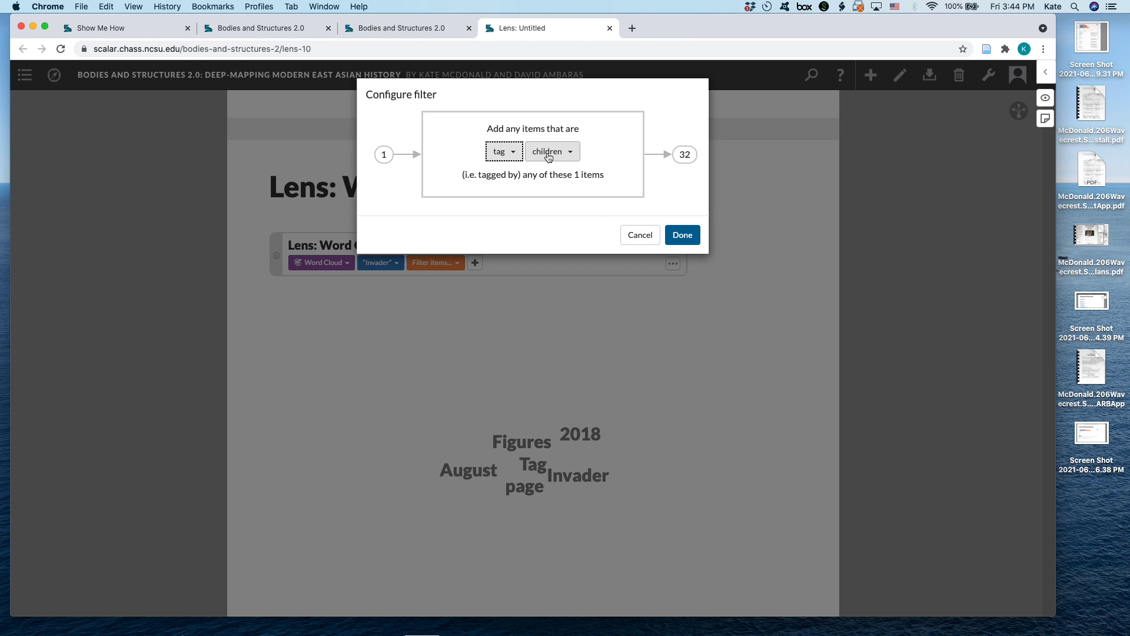
Step: Try the parents option for the filter's tag relationship and return it to children
left_click(548, 155)
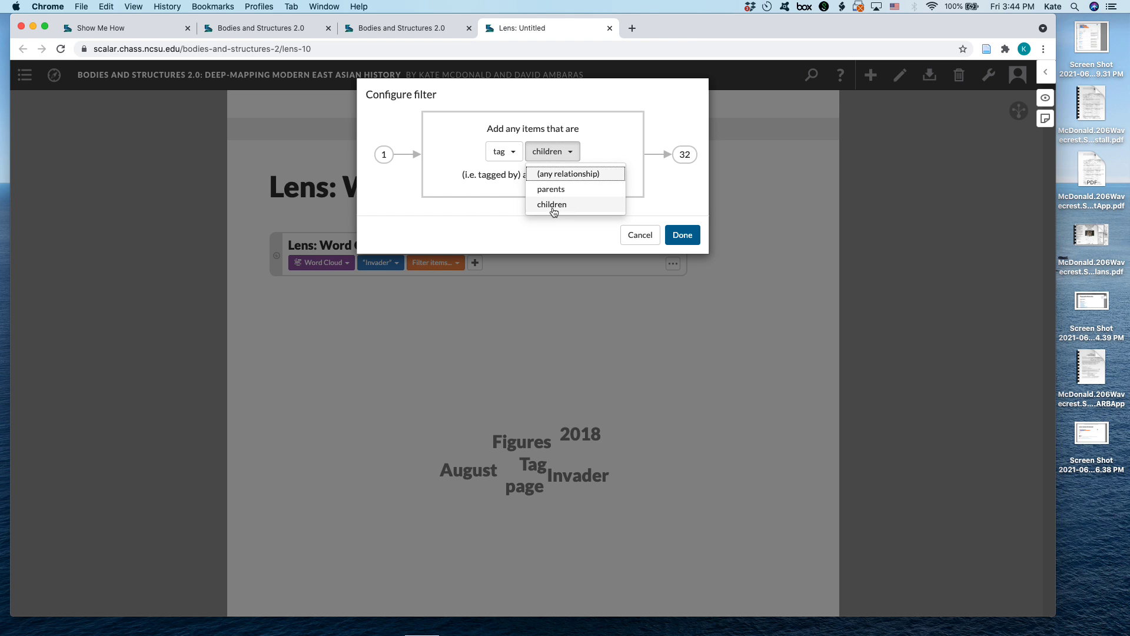
left_click(595, 137)
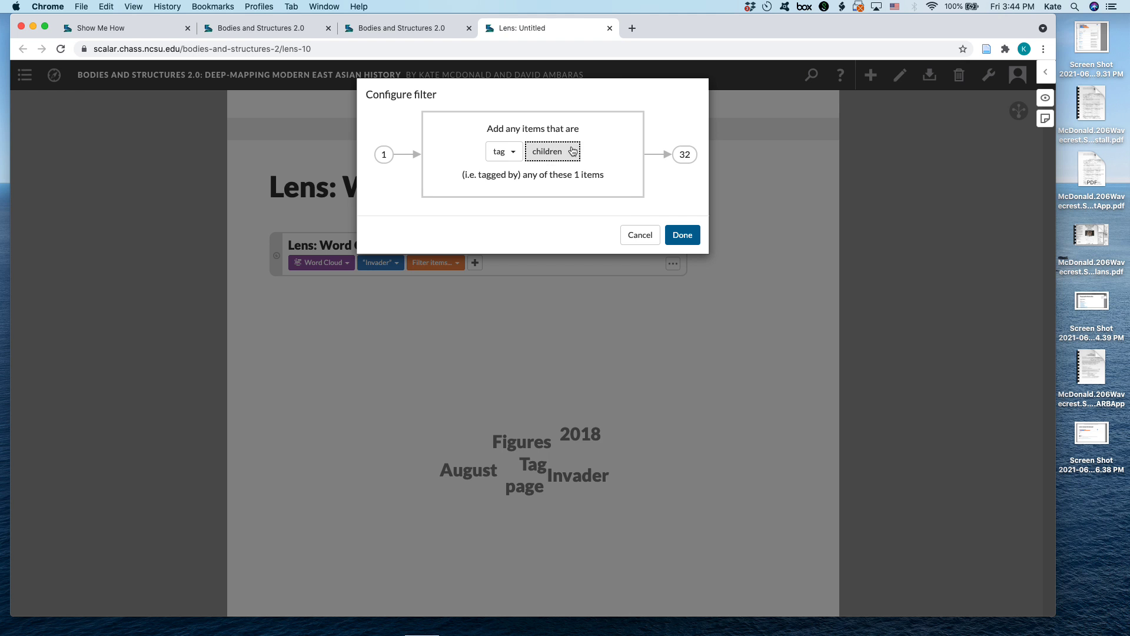
key("Down")
key("Down")
key("Return")
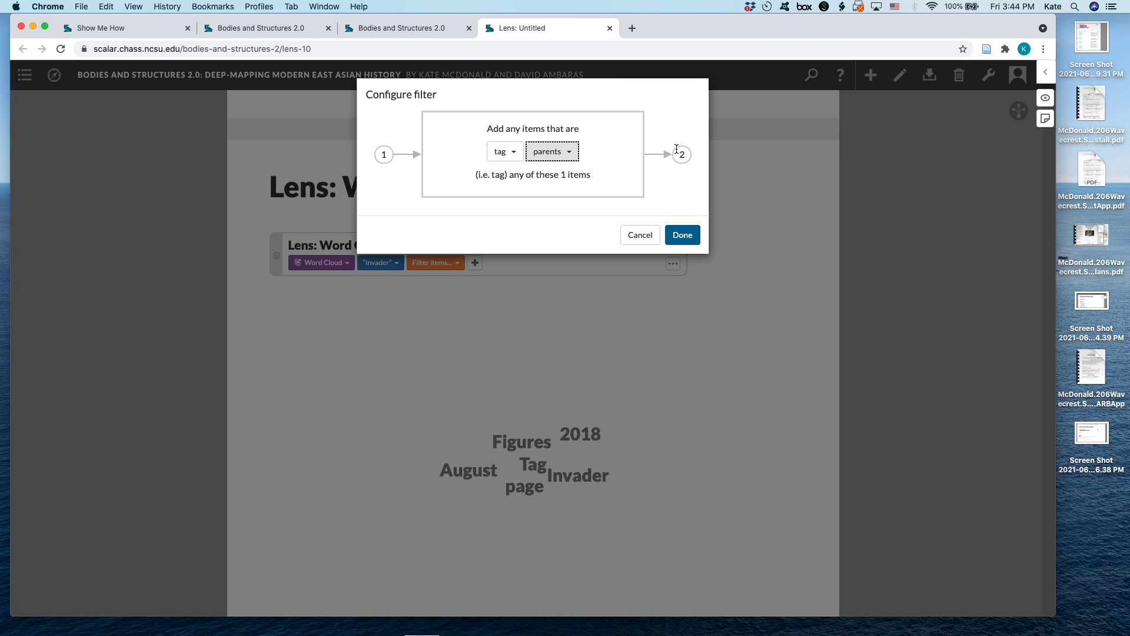
left_click(550, 154)
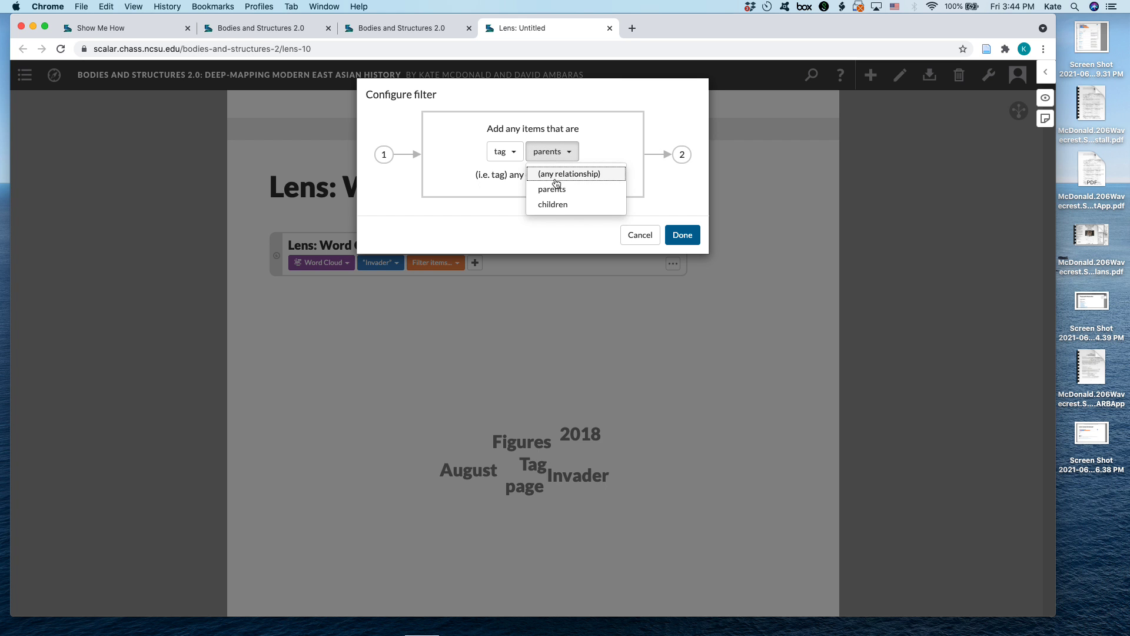
left_click(554, 204)
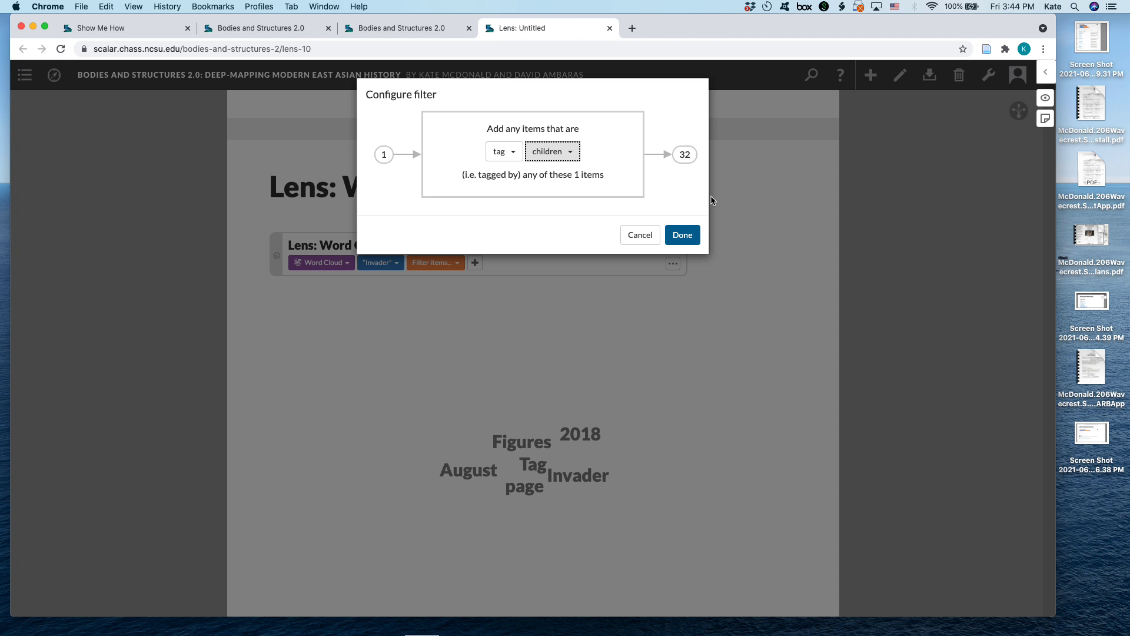
Step: Apply the tag children filter and switch the lens visualization to Map
left_click(682, 235)
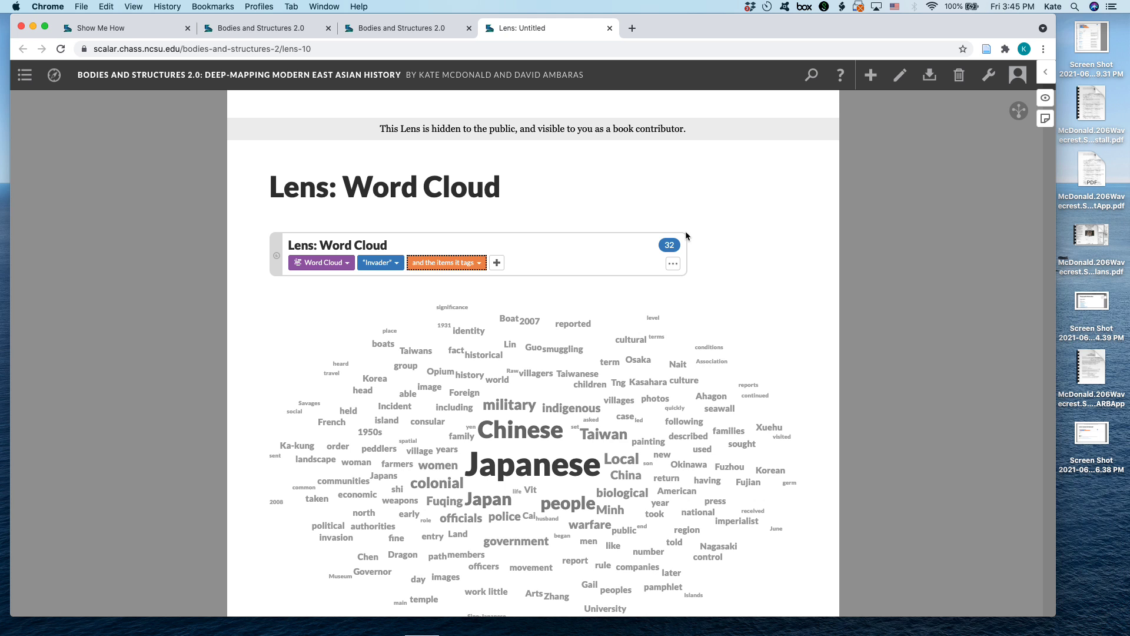
scroll(777, 341, "down", 2)
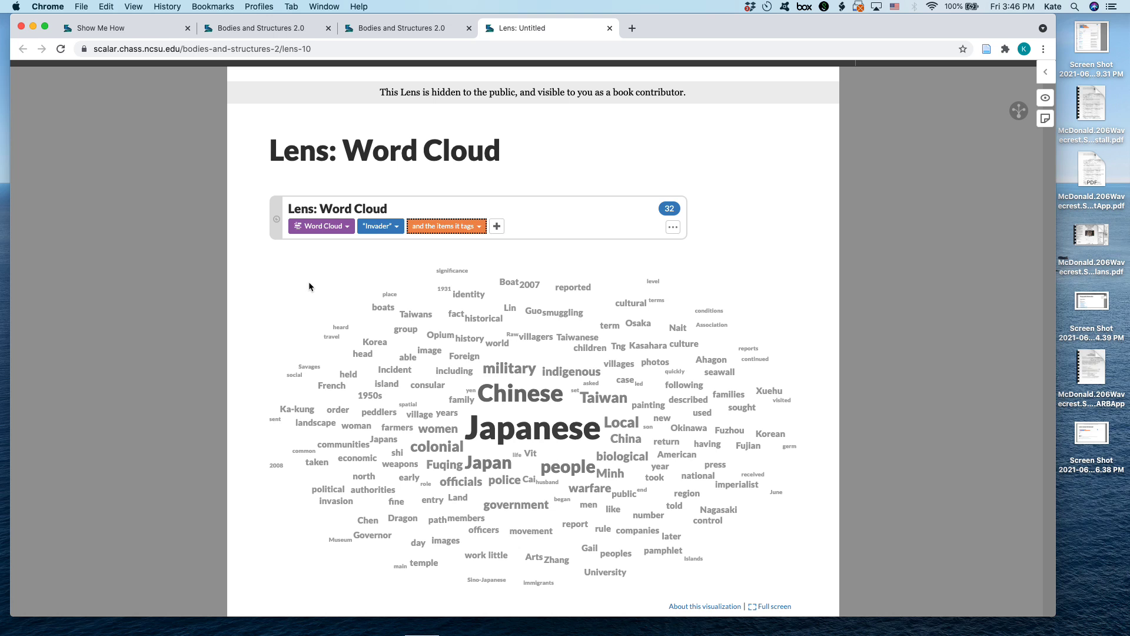
left_click(347, 229)
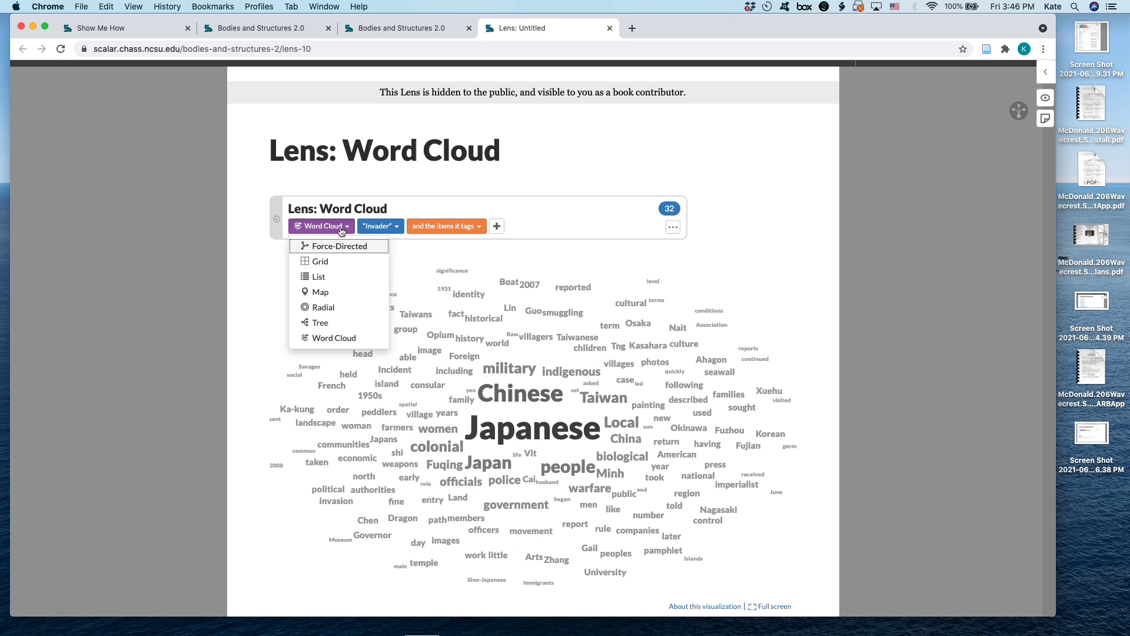
left_click(319, 293)
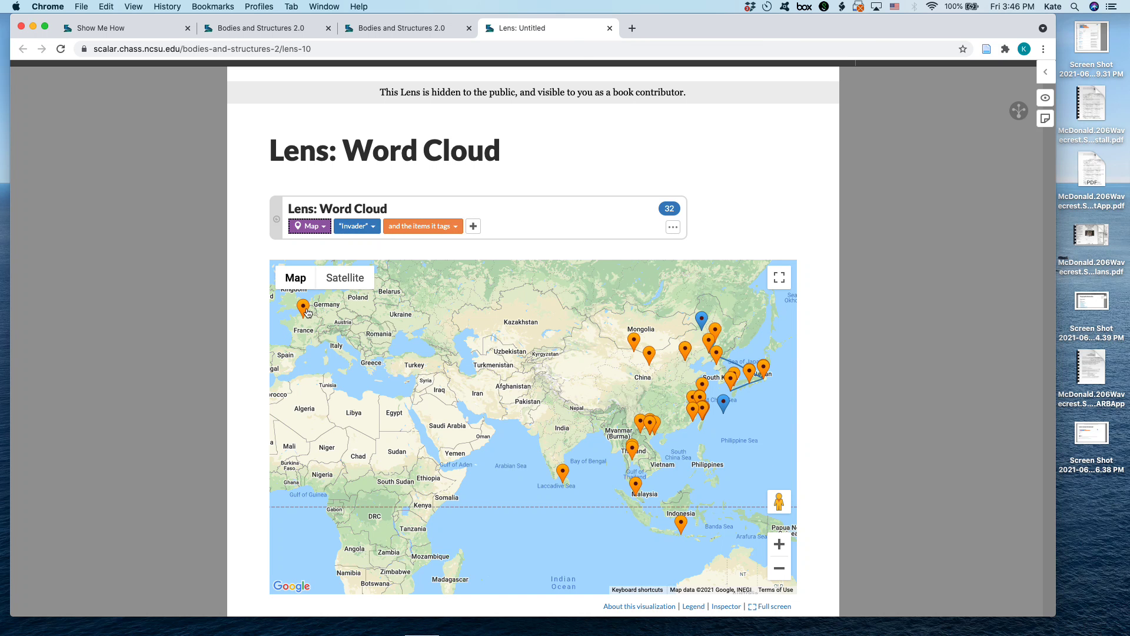
Step: Examine the descriptions of the map pins in western Europe and near the southern tip of India
left_click_drag(343, 339, 380, 383)
left_click(339, 351)
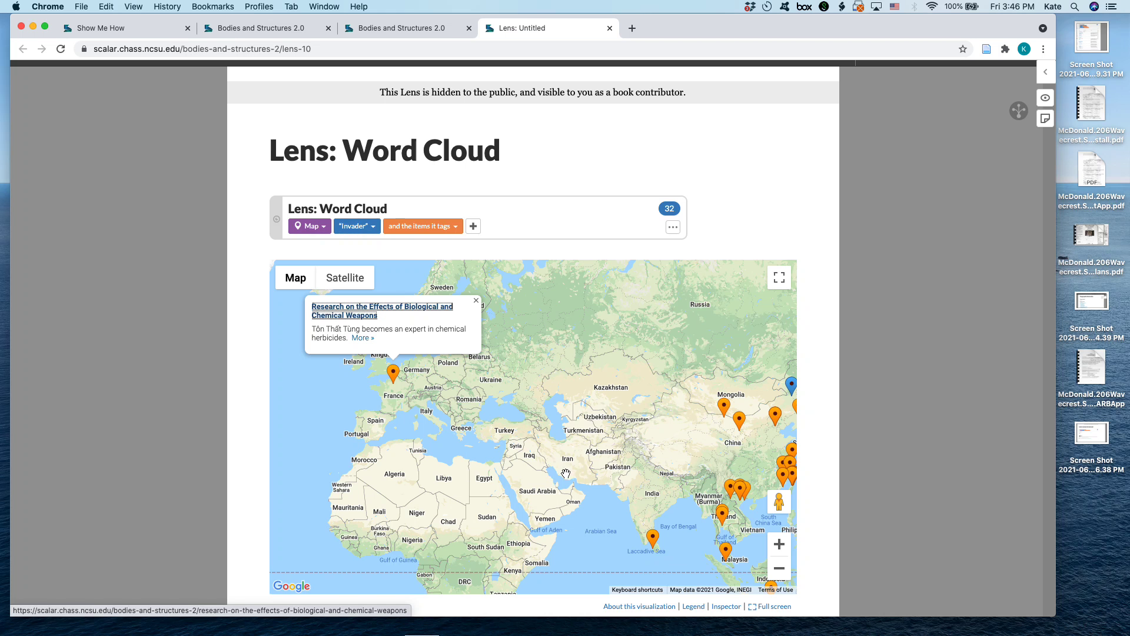
left_click_drag(566, 474, 405, 381)
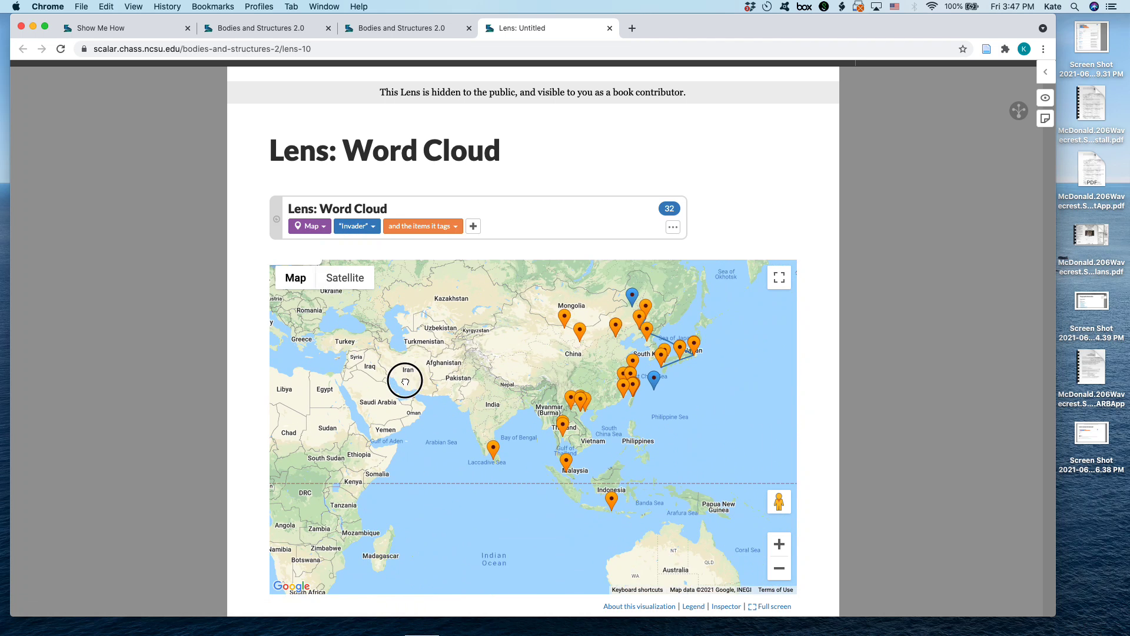
left_click(493, 446)
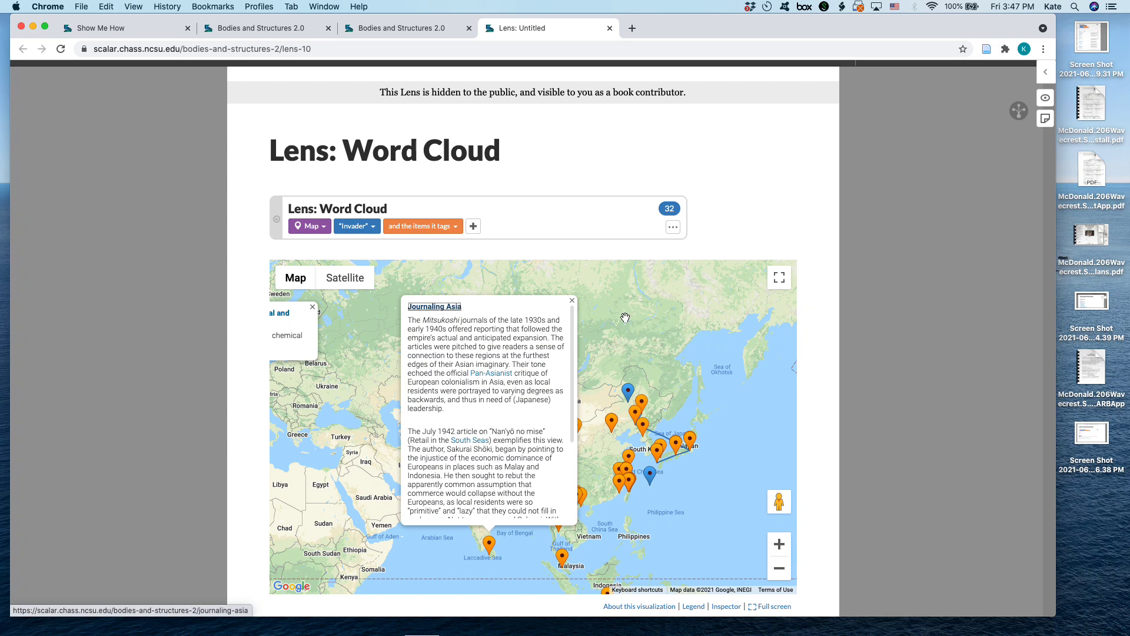
left_click(572, 300)
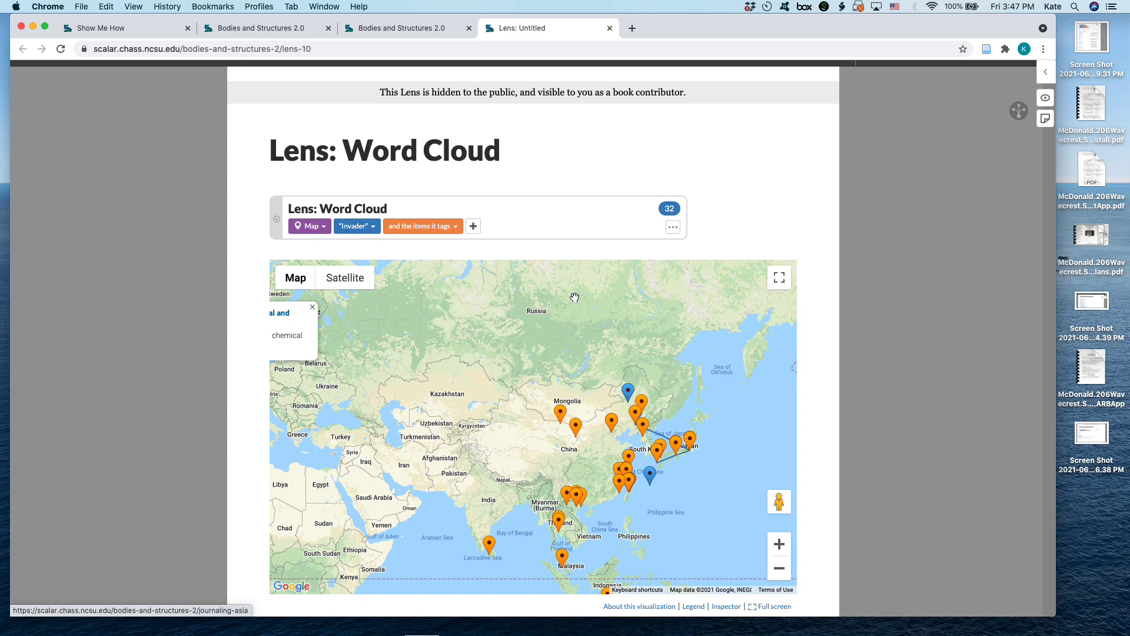
Step: Examine the East Asia part of the map, reading the descriptions of pins in northeast China, southwestern Japan and Osaka
left_click(779, 544)
left_click_drag(679, 446, 470, 363)
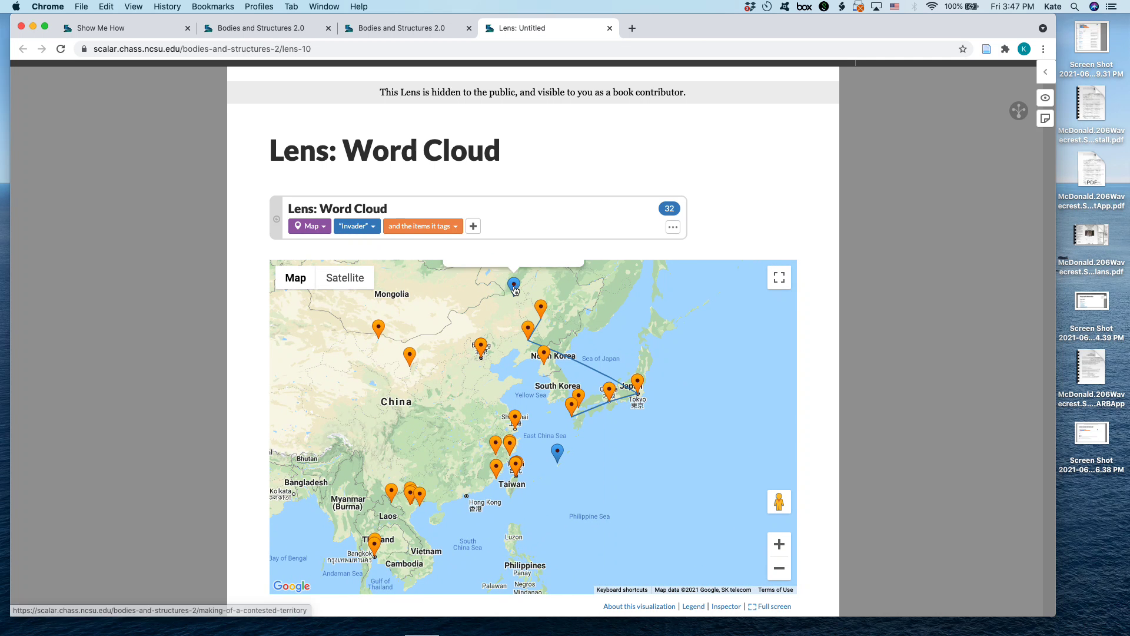
left_click(514, 287)
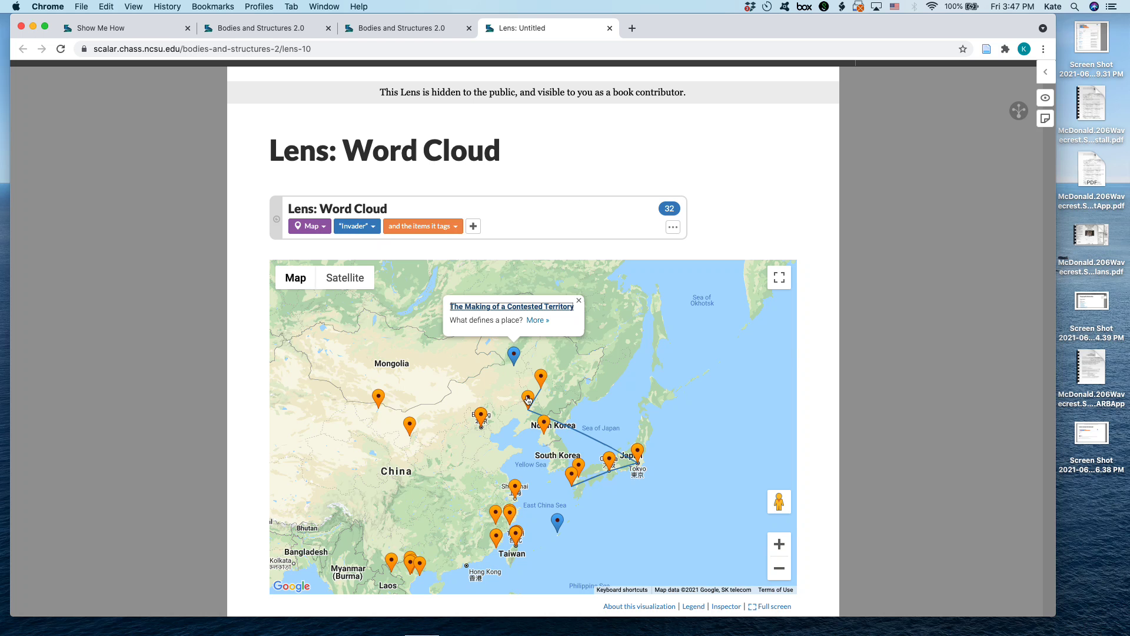
left_click(574, 478)
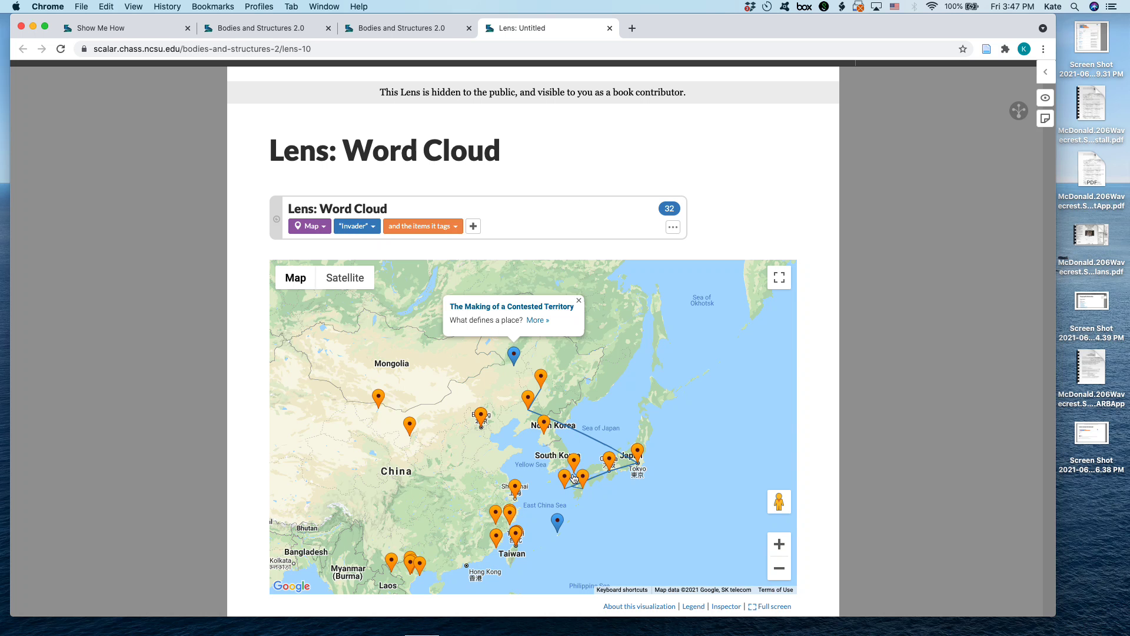
left_click(565, 477)
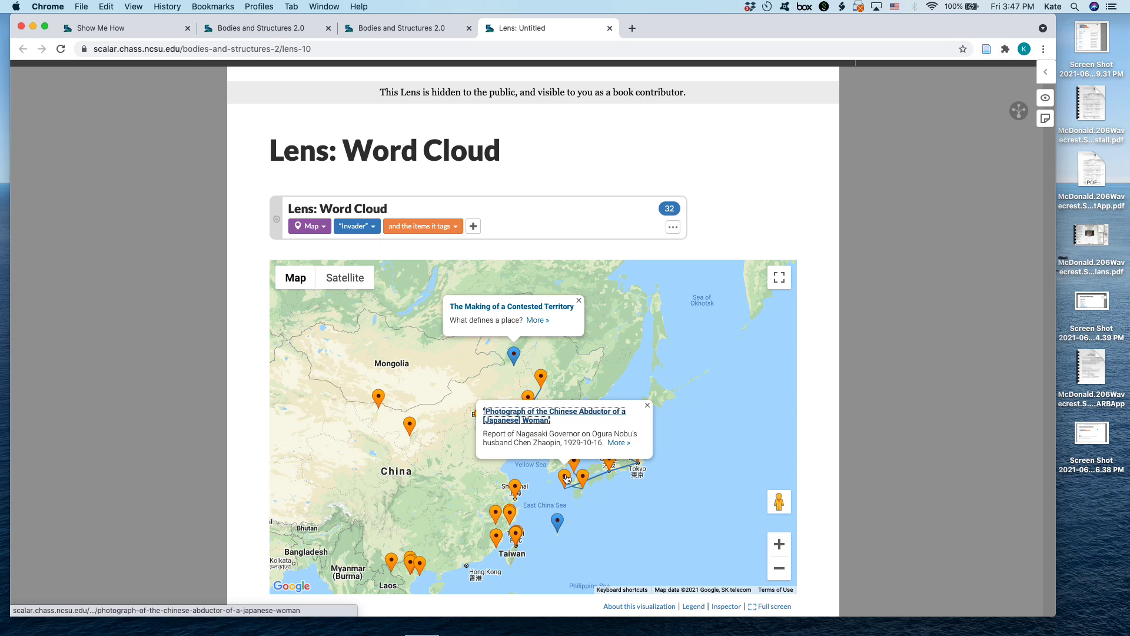
left_click(648, 406)
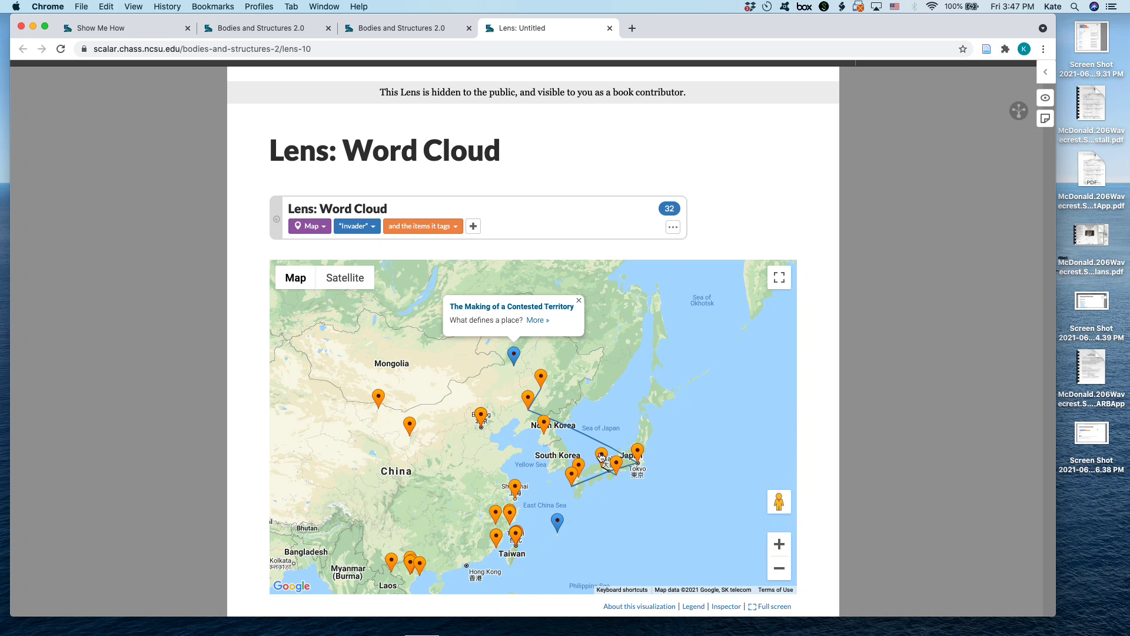
left_click(600, 457)
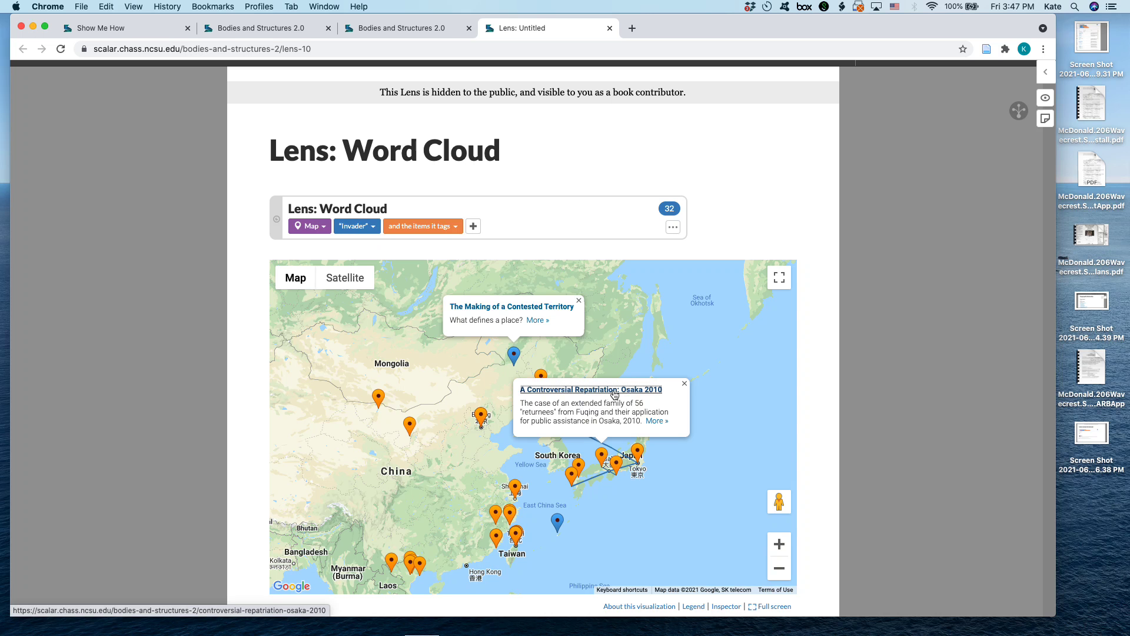